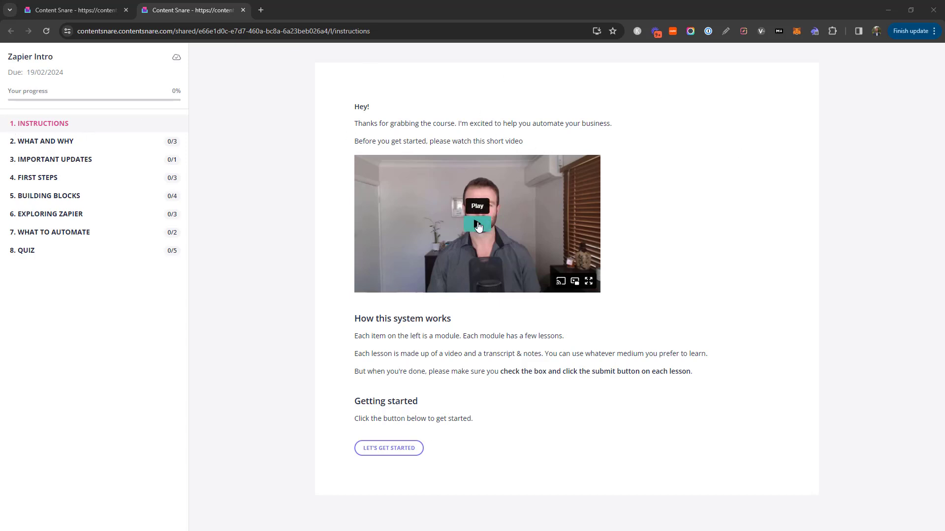
Step: Review the course instructions on how lessons are completed, and start the course
click(396, 438)
drag(373, 351, 797, 394)
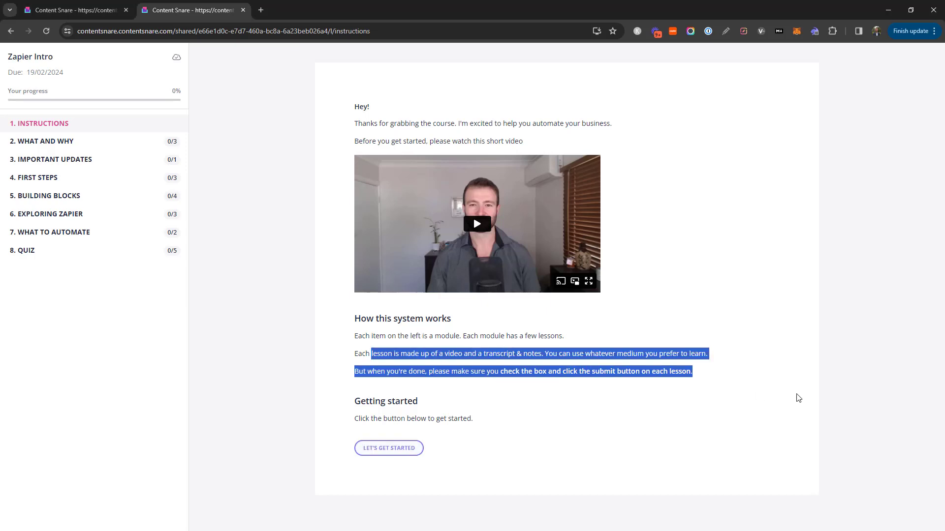
click(592, 378)
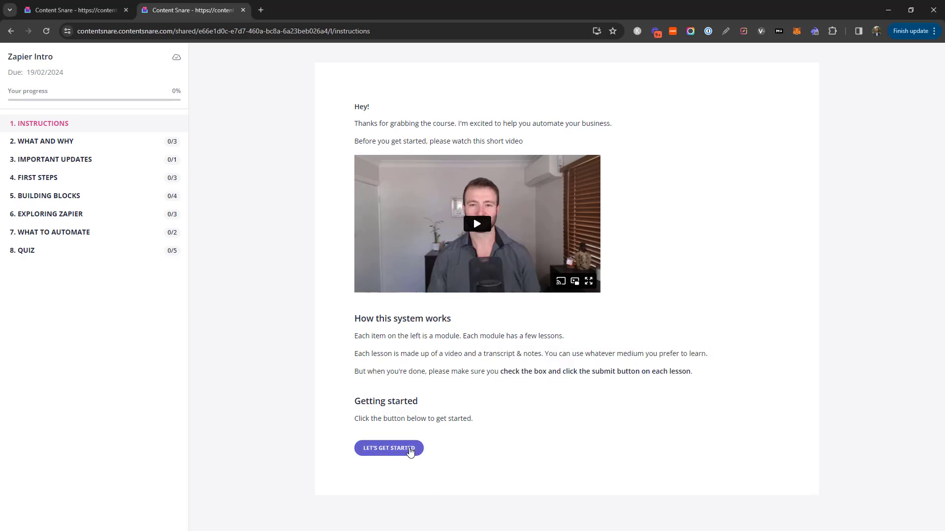
click(409, 449)
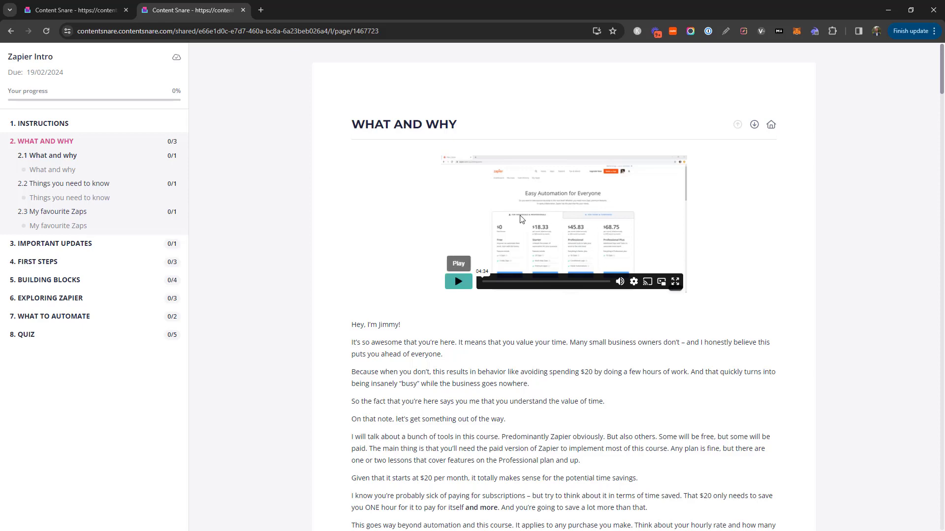
Step: Look through the What and why lesson, mark it as completed and submit it for review
scroll(413, 220, down, 5)
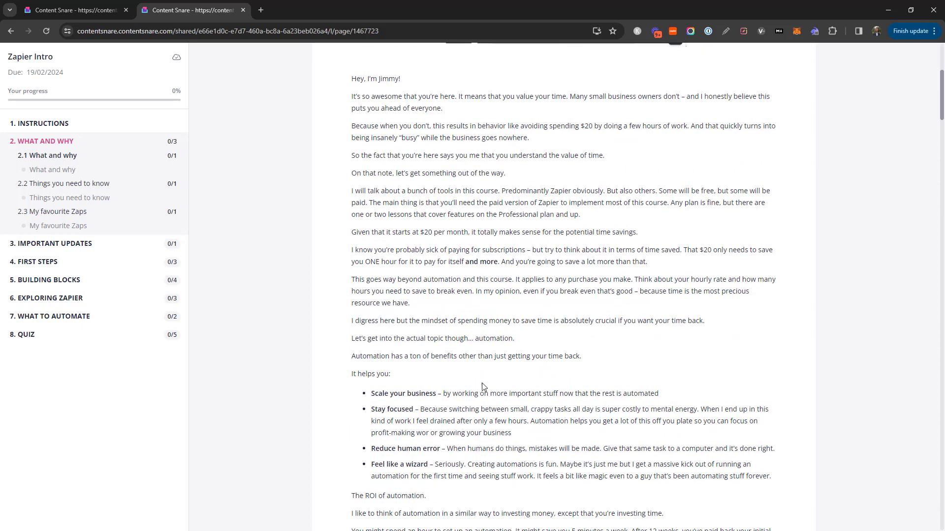
scroll(766, 255, up, 5)
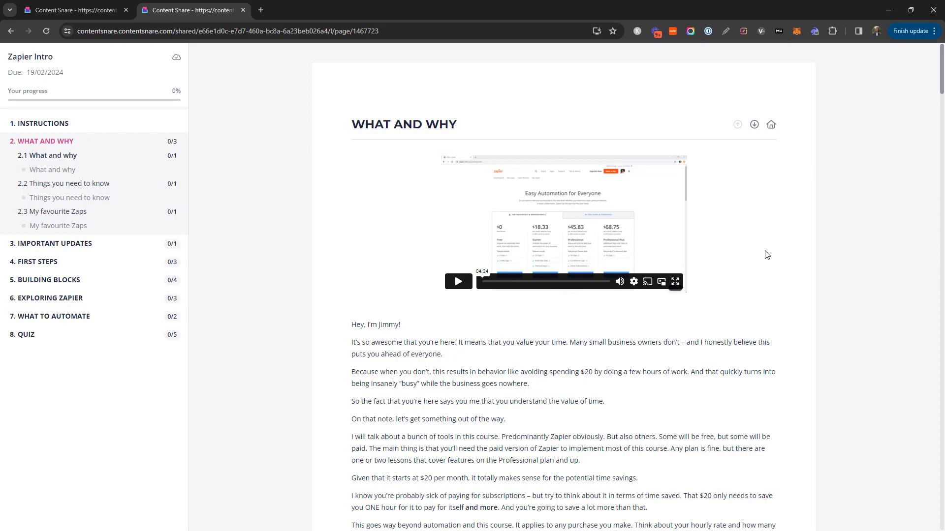
scroll(719, 264, down, 15)
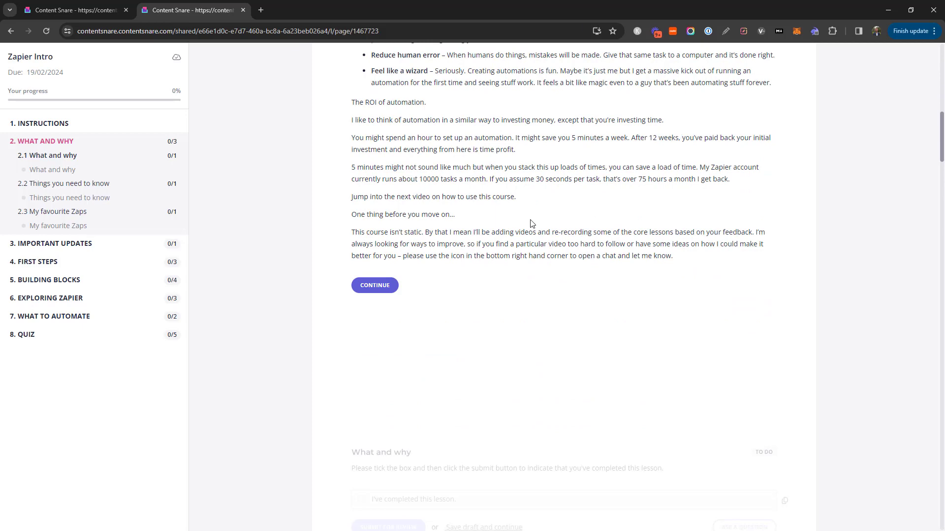
scroll(571, 188, down, 5)
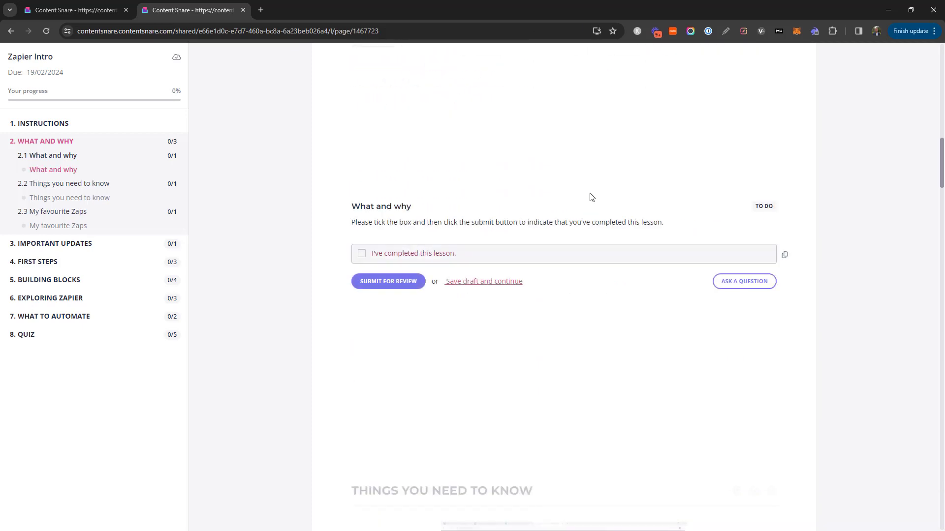
click(361, 253)
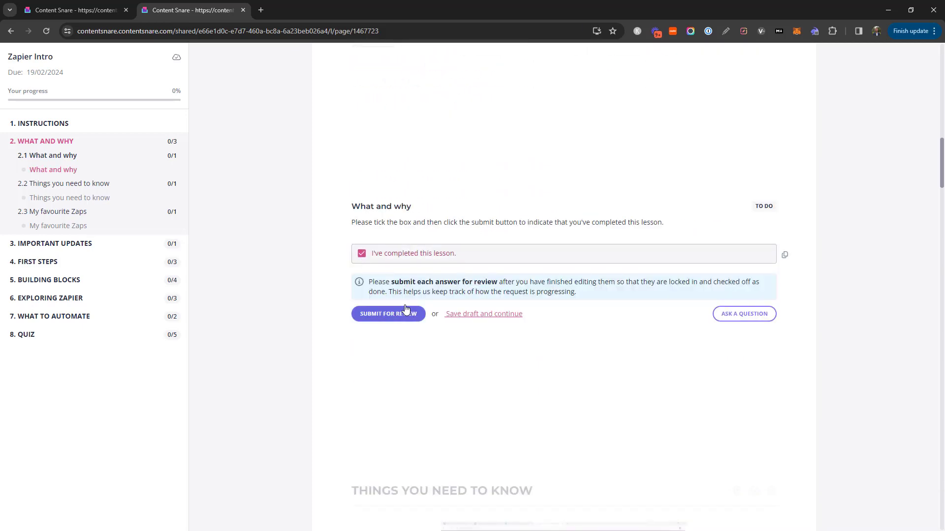
click(391, 315)
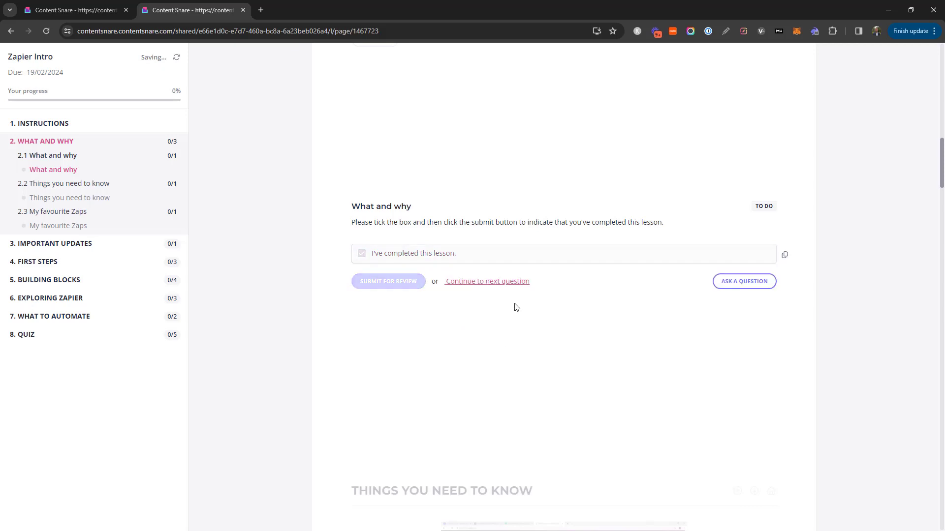
Step: In the Important updates module, mark the Zapier user interface changes lesson as completed and submit it for review
scroll(516, 307, down, 8)
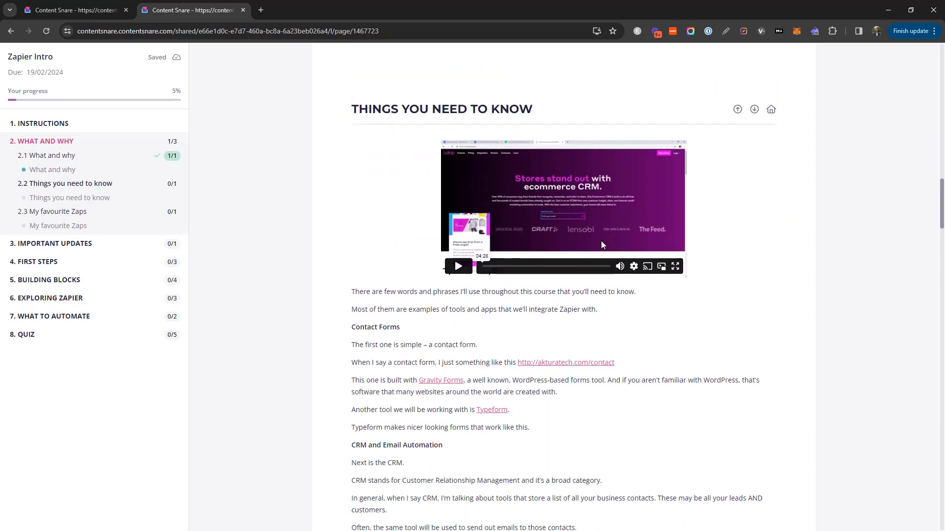
scroll(517, 197, down, 2)
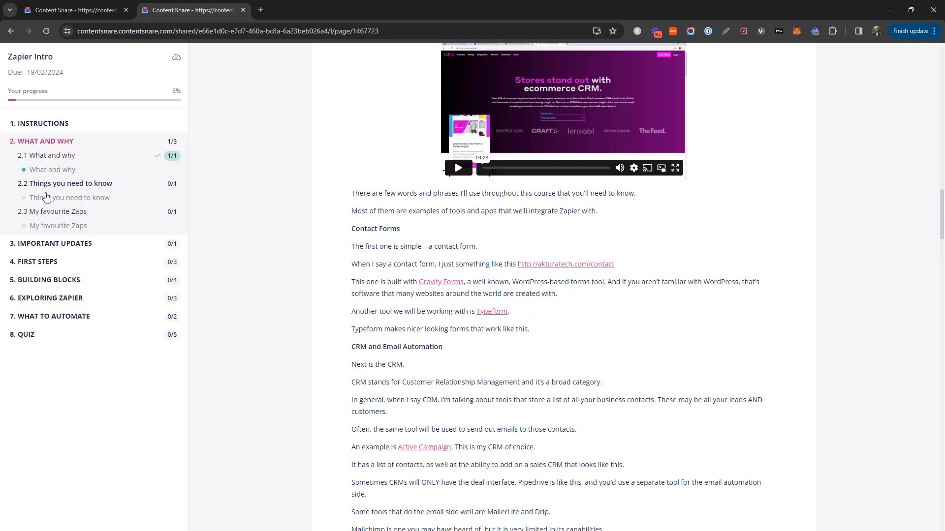
click(44, 248)
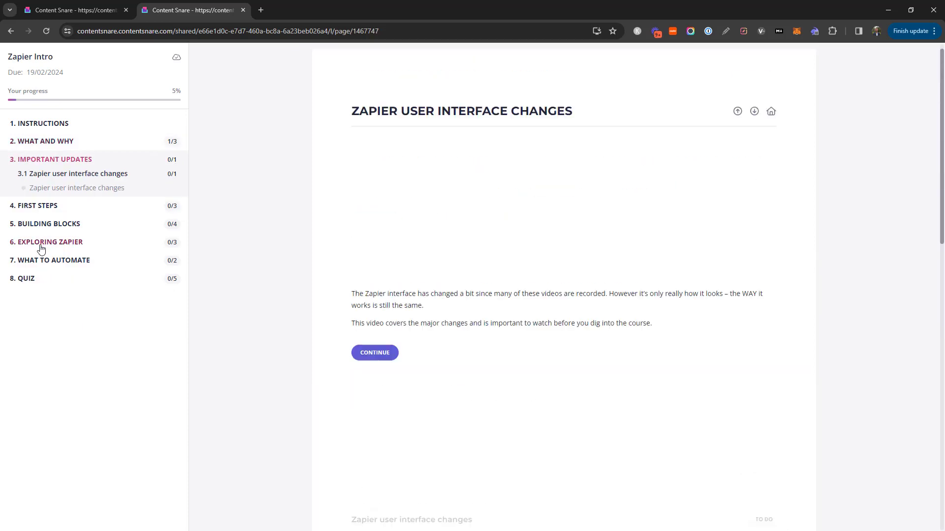
scroll(492, 286, down, 6)
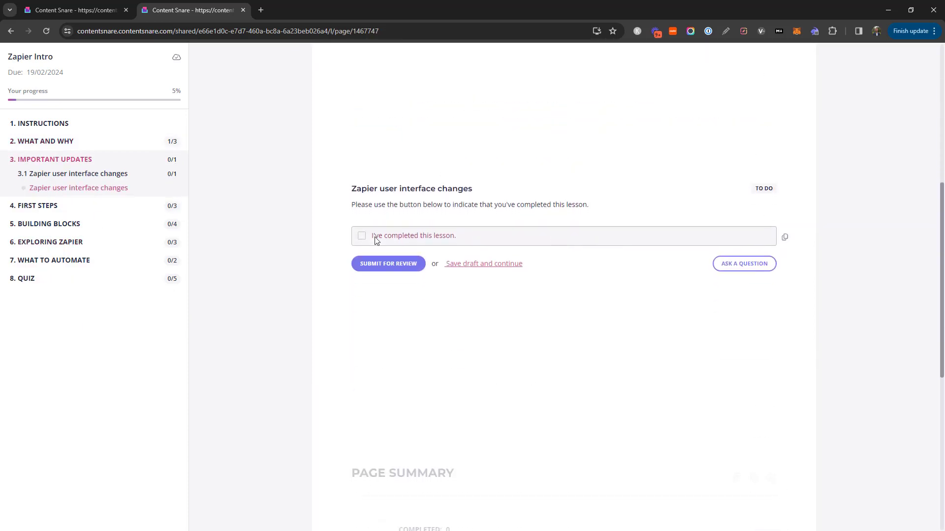
scroll(589, 363, up, 3)
scroll(600, 264, down, 1)
click(362, 236)
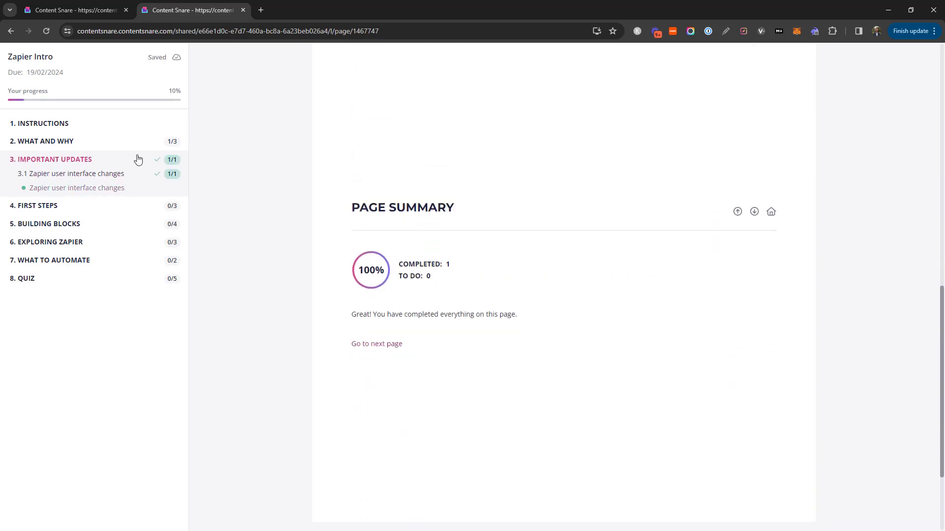
triple_click(172, 160)
Step: Look through the Building Blocks module from the Triggers lesson down to the Schedule lesson
click(67, 224)
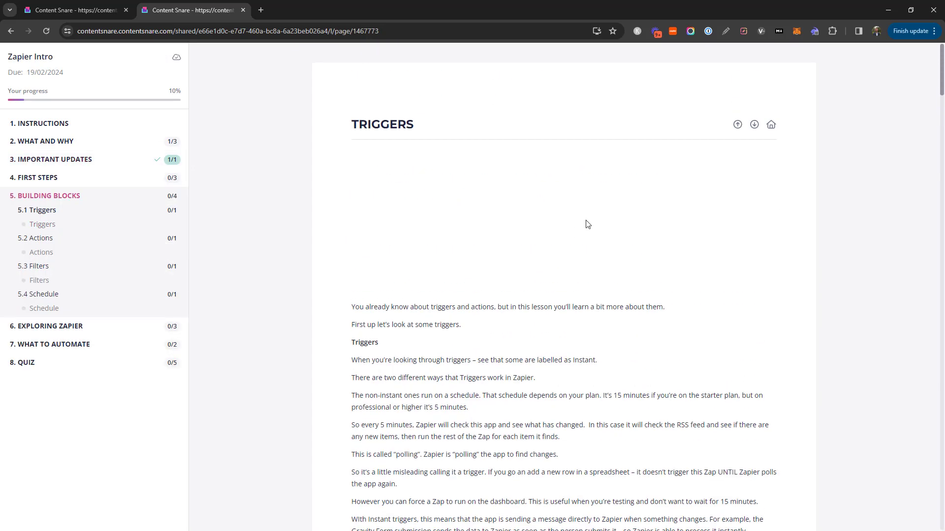
scroll(640, 266, down, 7)
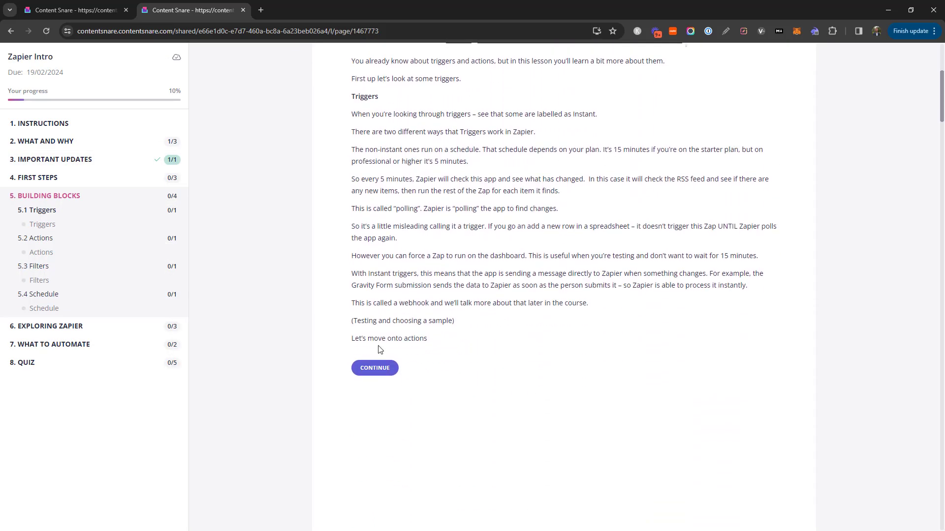
scroll(708, 284, down, 4)
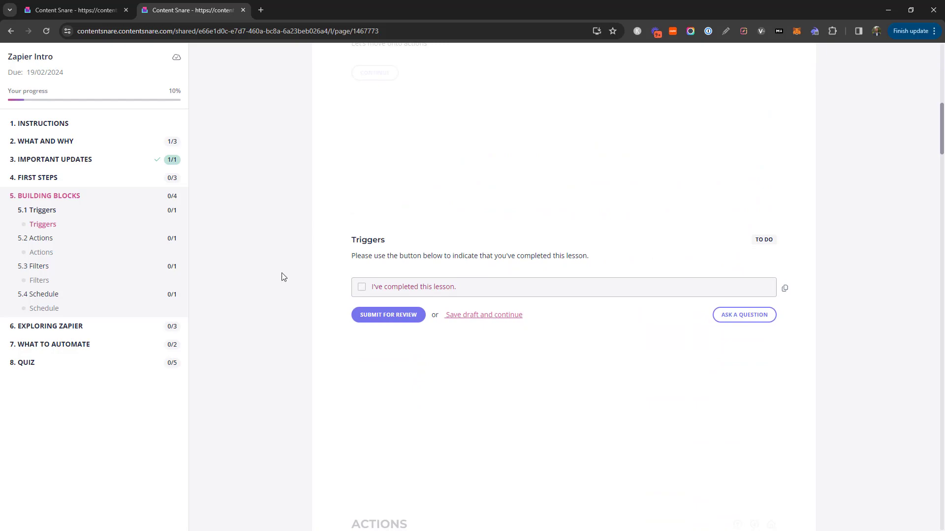
scroll(738, 254, down, 20)
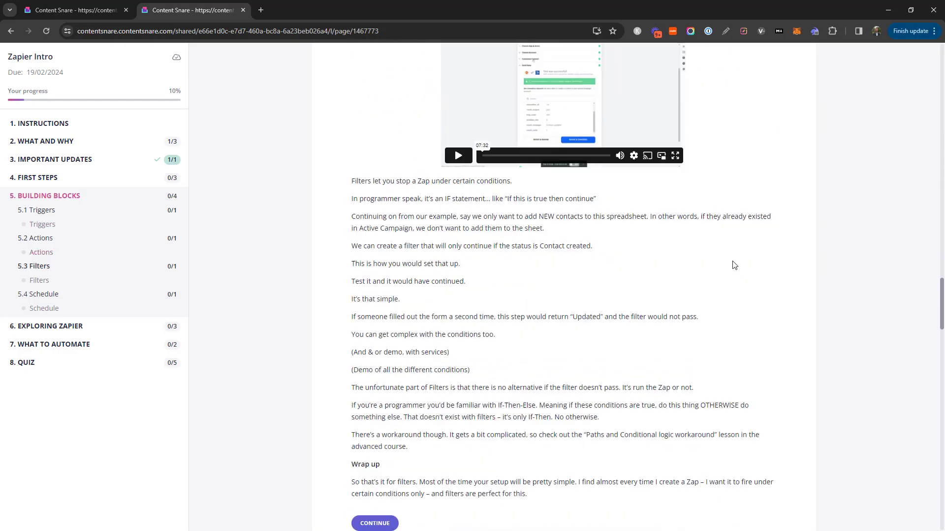
scroll(734, 265, down, 20)
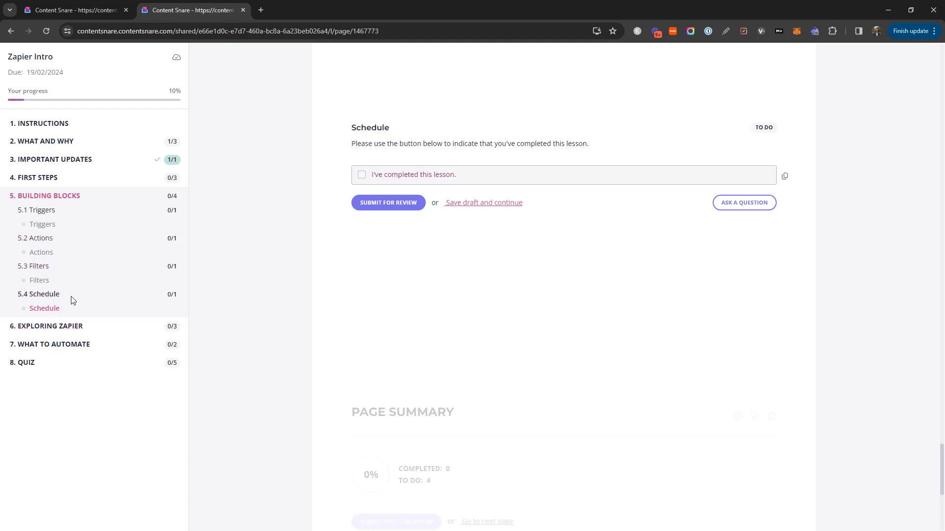
Step: In the Quiz module, answer "What is a Zap?" with "sdfsdfsdfdsf", submit it for review and continue to the next question
click(34, 367)
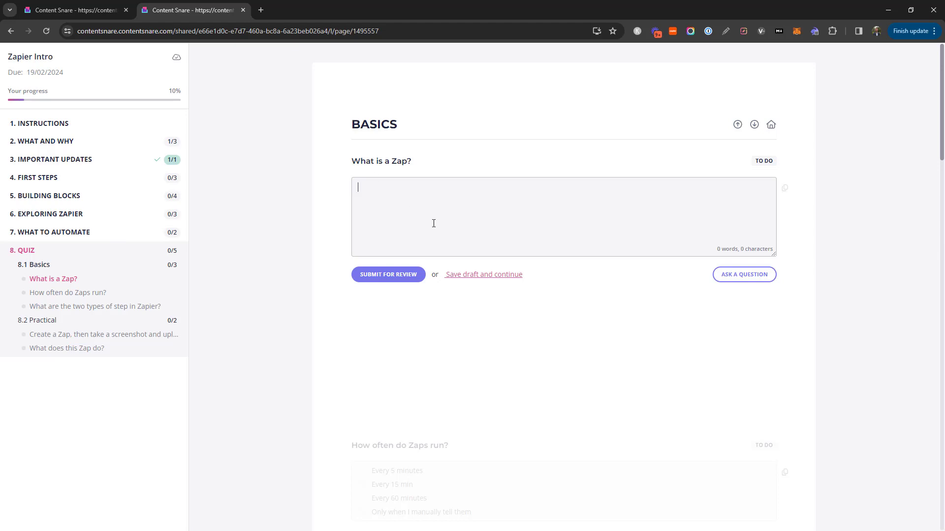
text(sdfsdfsdfdsf)
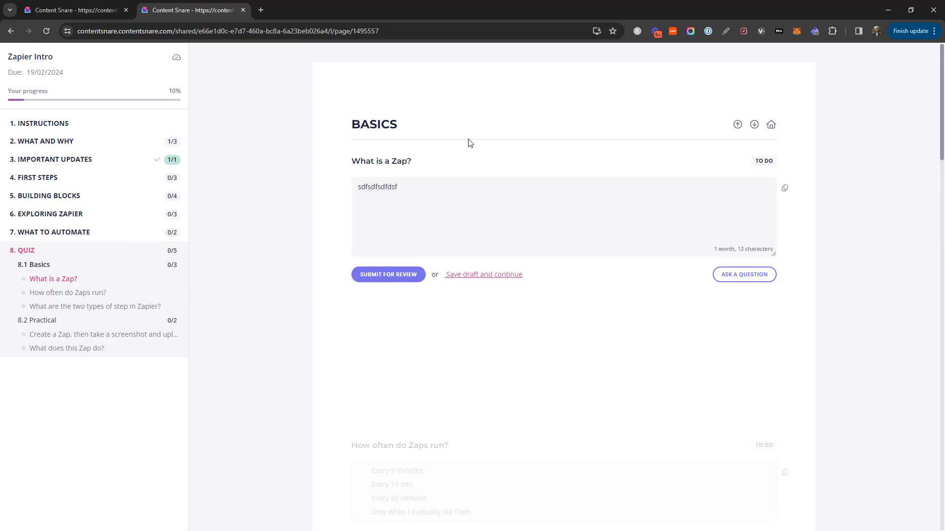
click(151, 74)
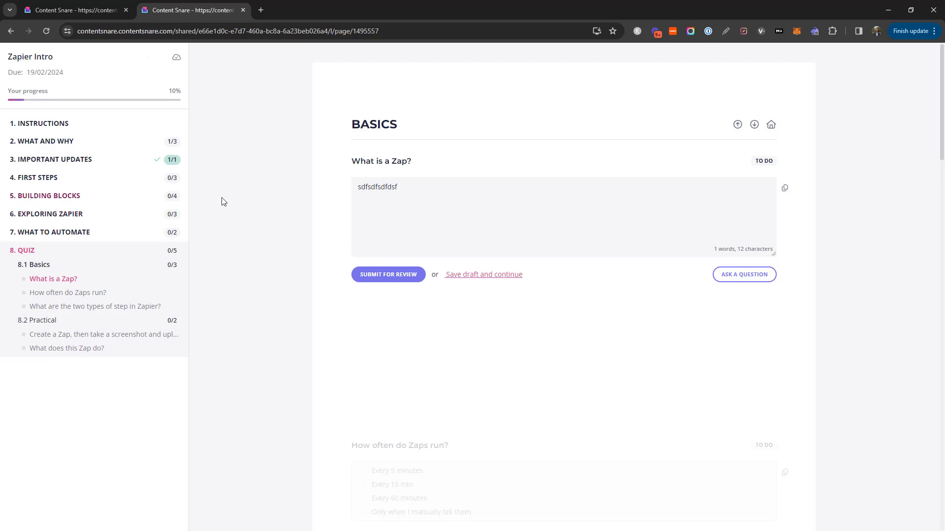
click(419, 191)
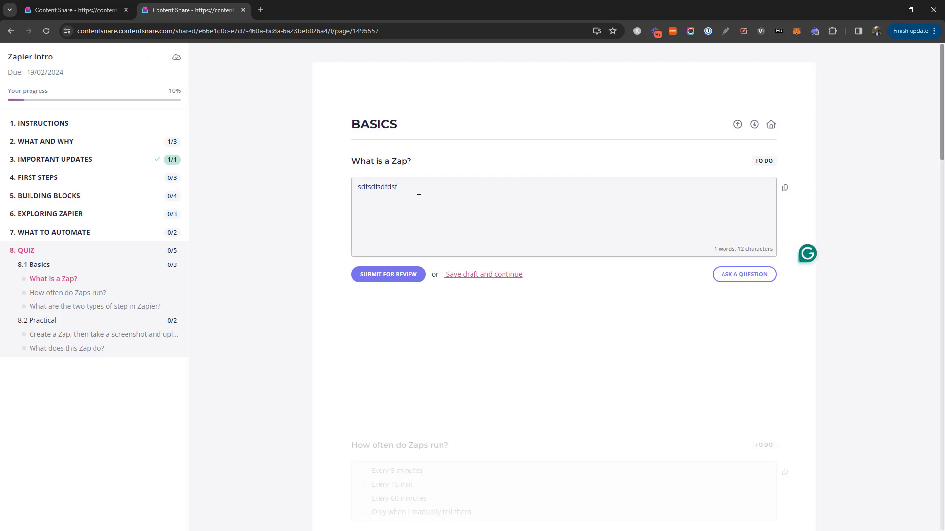
click(398, 279)
click(487, 274)
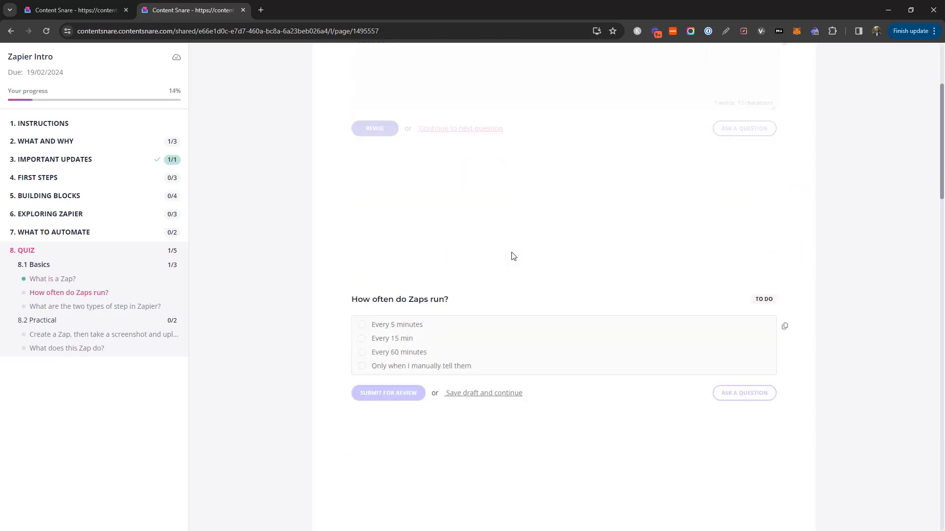
Step: Answer "How often do Zaps run?" with Every 15 min, submit it for review and continue to the next question
click(362, 246)
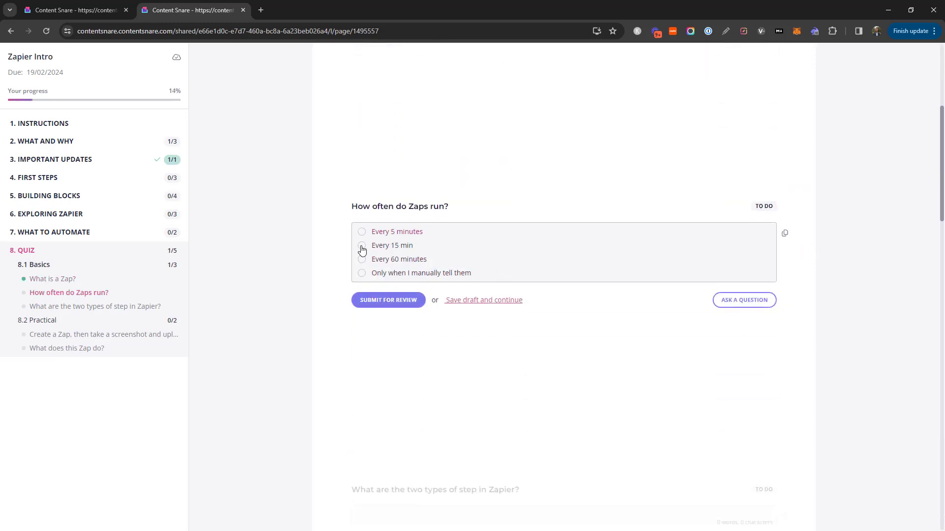
click(382, 304)
click(459, 301)
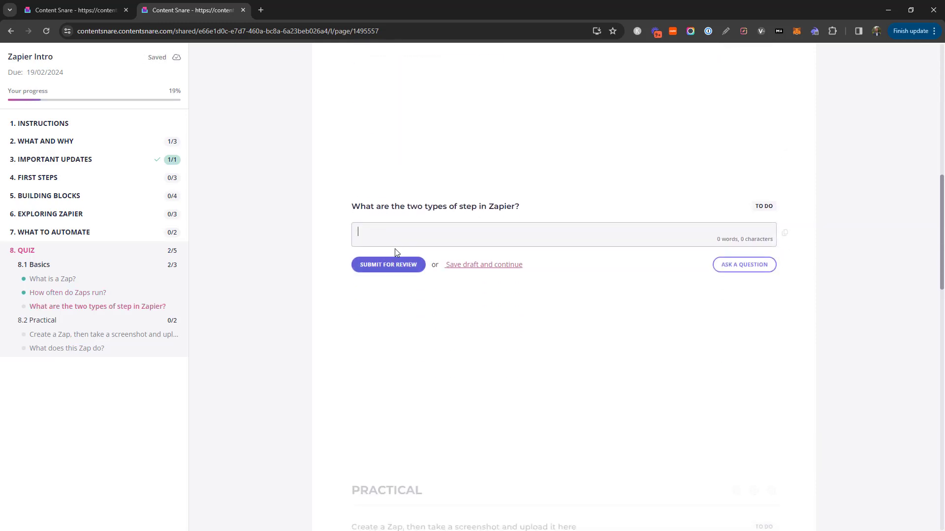
Step: Look over the quiz's Practical section with its screenshot upload and the "What does this Zap do?" question
scroll(479, 241, down, 6)
scroll(479, 246, down, 2)
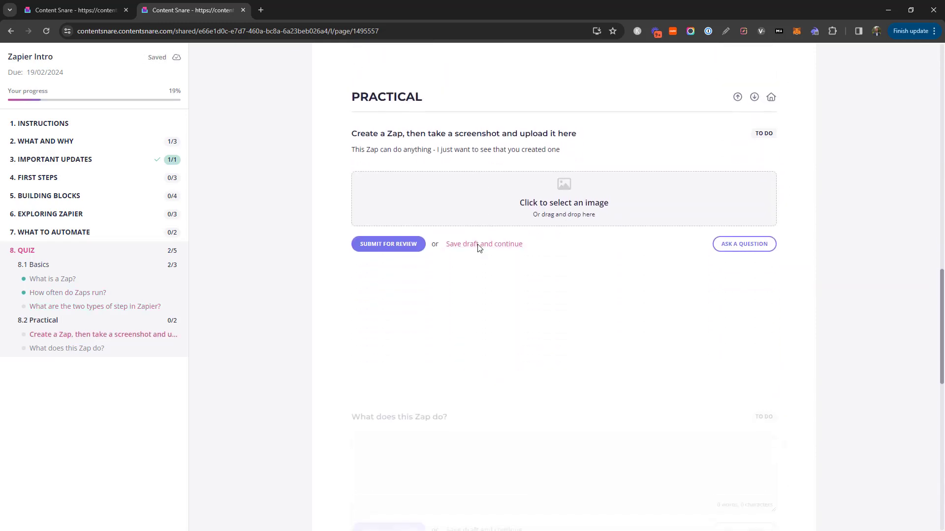
scroll(497, 189, up, 1)
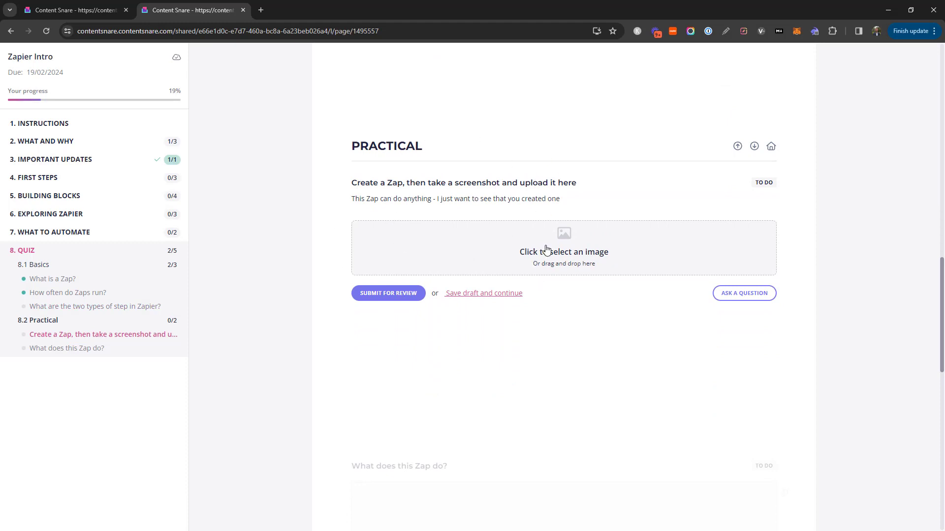
scroll(546, 249, down, 4)
click(414, 316)
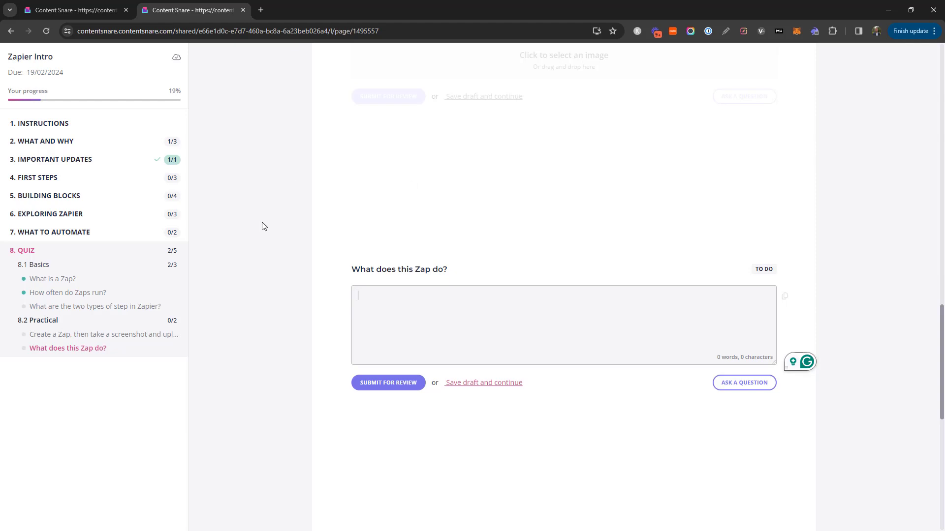
Step: Switch to the owner's view of the Zapier Intro request and open the request for editing
click(73, 10)
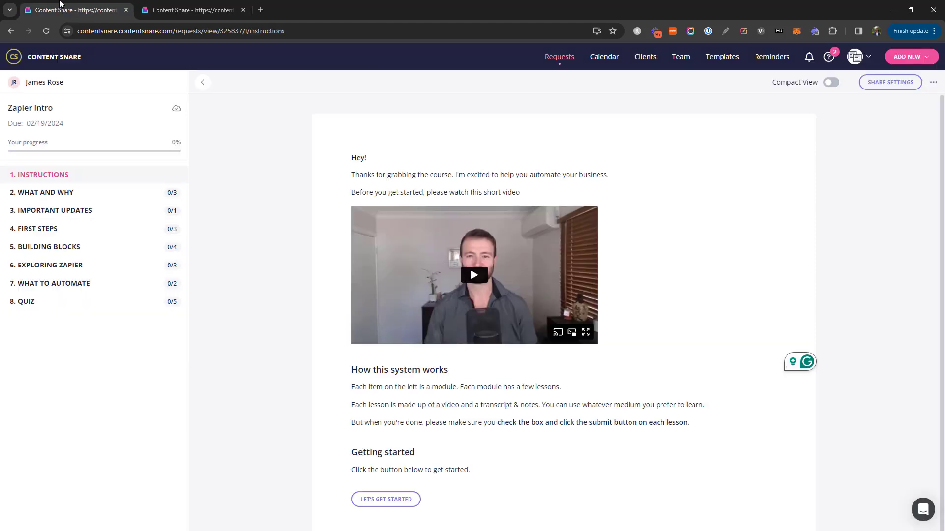
click(933, 82)
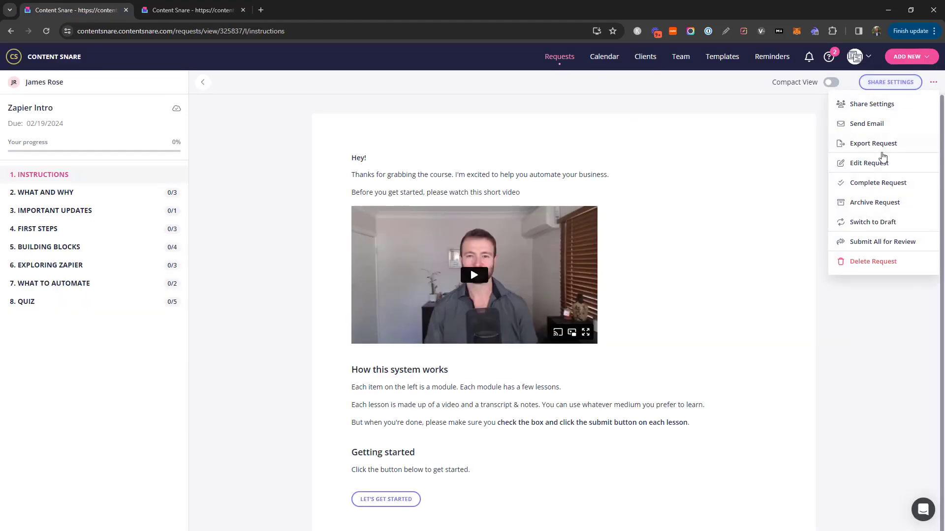
click(869, 163)
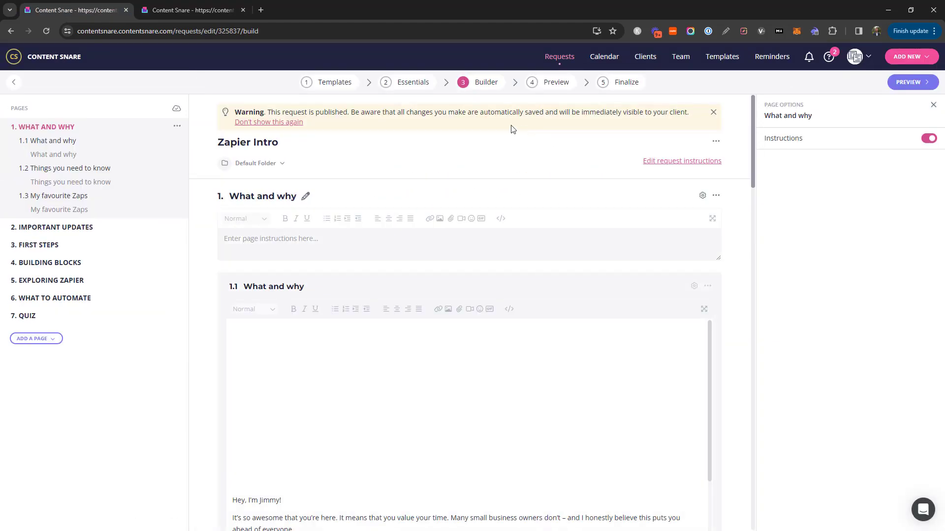
Step: Examine the request's Essentials settings, including its name and the full request instructions
click(416, 89)
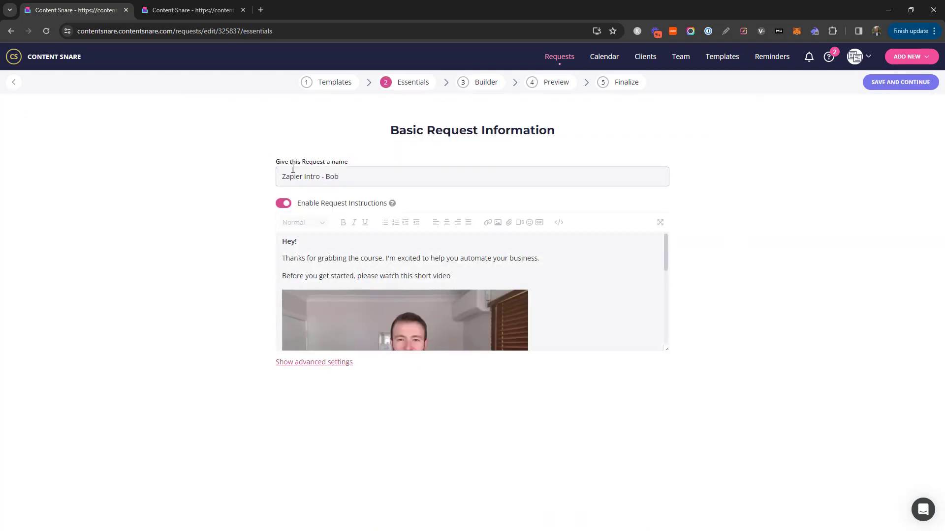
scroll(538, 270, down, 3)
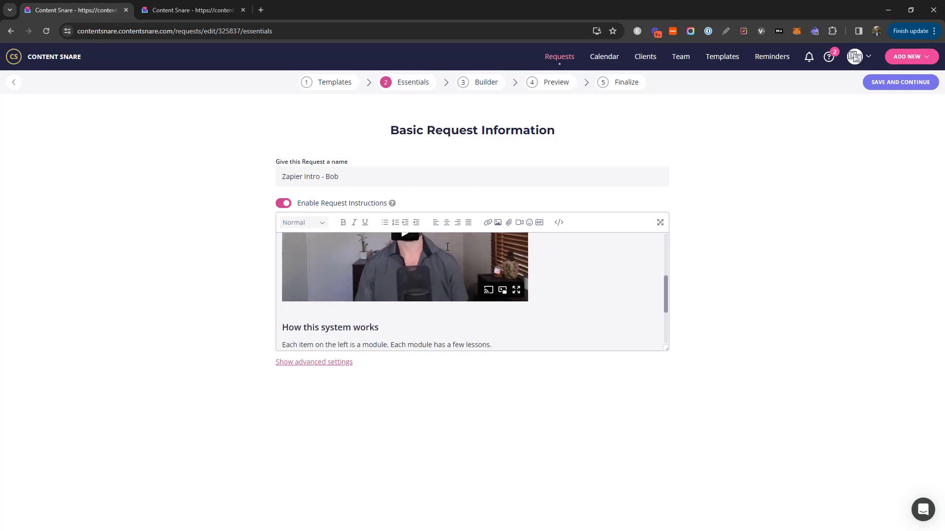
scroll(448, 247, down, 4)
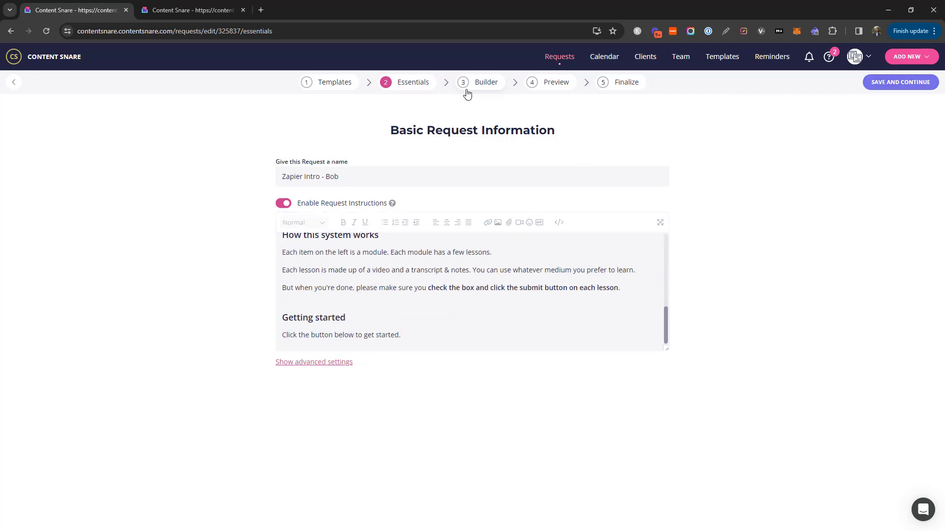
Step: Open the request's Builder and examine the What and why lesson's embedded video and formatting options in section 1.1
click(466, 92)
click(485, 311)
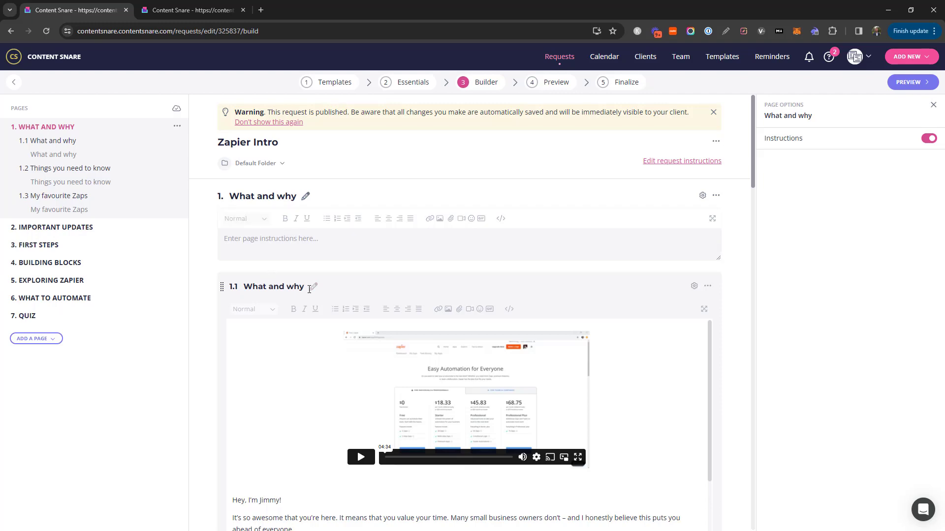
scroll(460, 293, down, 3)
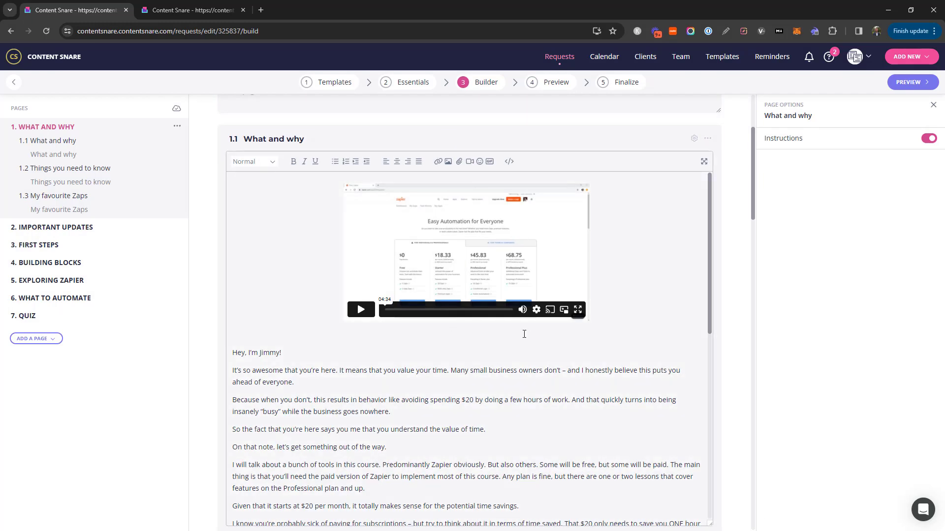
click(524, 334)
click(473, 202)
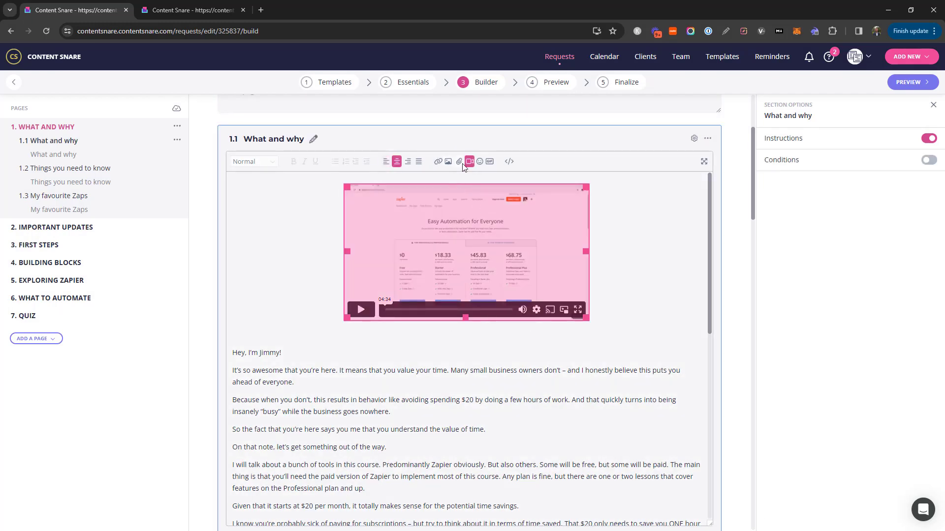
click(437, 350)
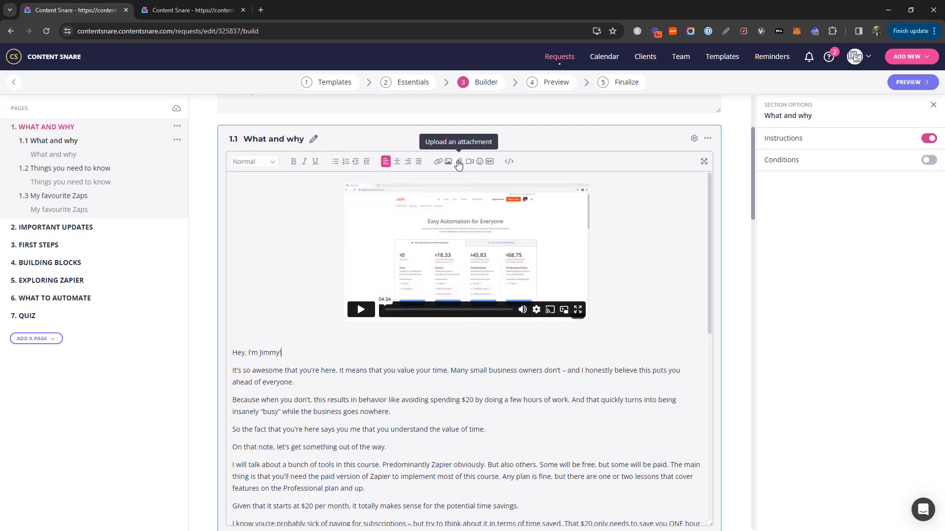
Step: Look through the What and why lesson's transcript and its completion checkbox field, down to the Things you need to know section
scroll(464, 333, down, 12)
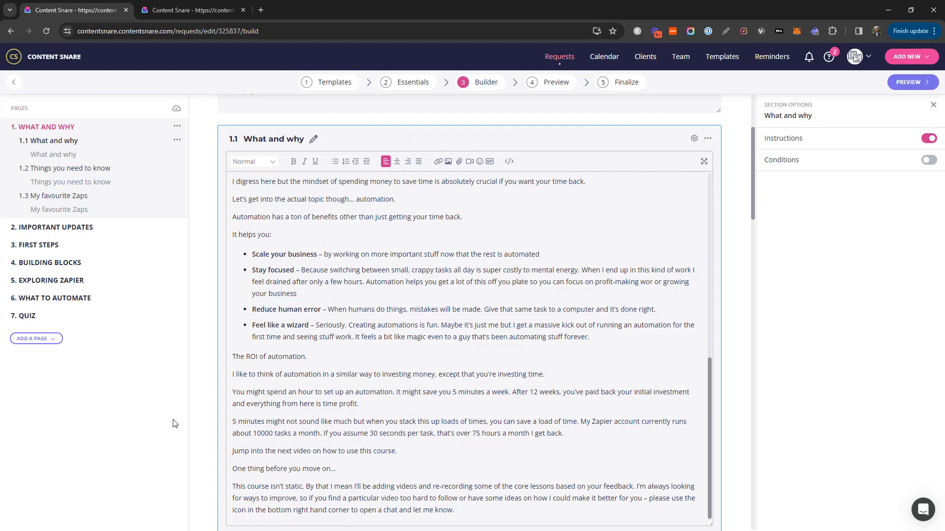
scroll(302, 413, down, 6)
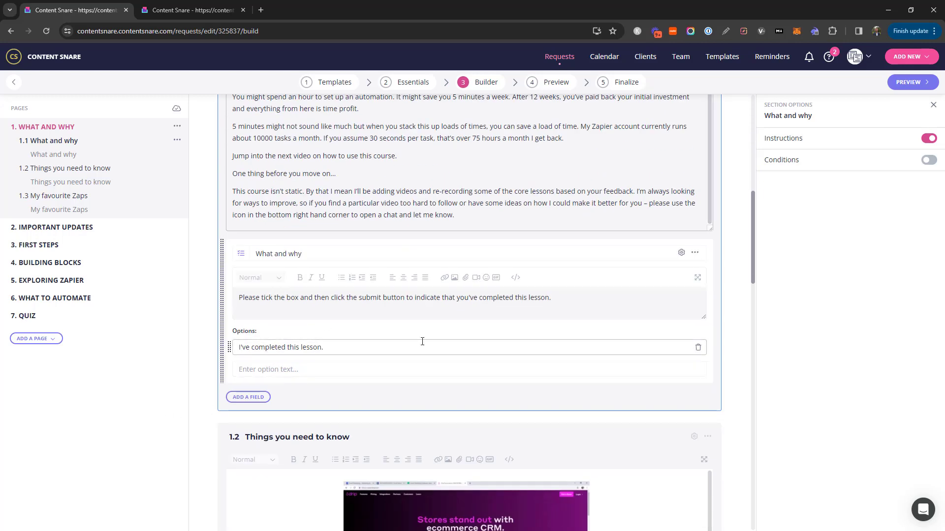
scroll(415, 266, down, 4)
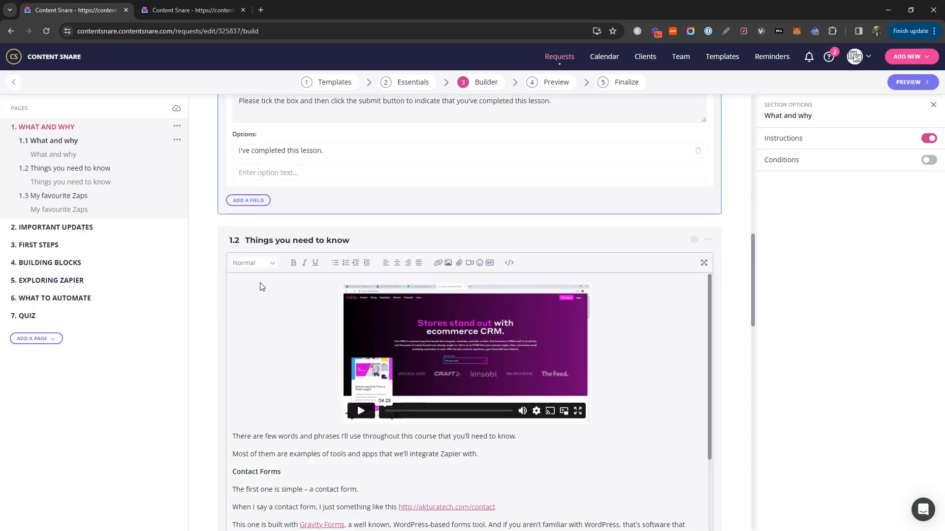
Step: Open the Quiz page in the builder and review the question fields of its Basics and Practical sections
click(27, 315)
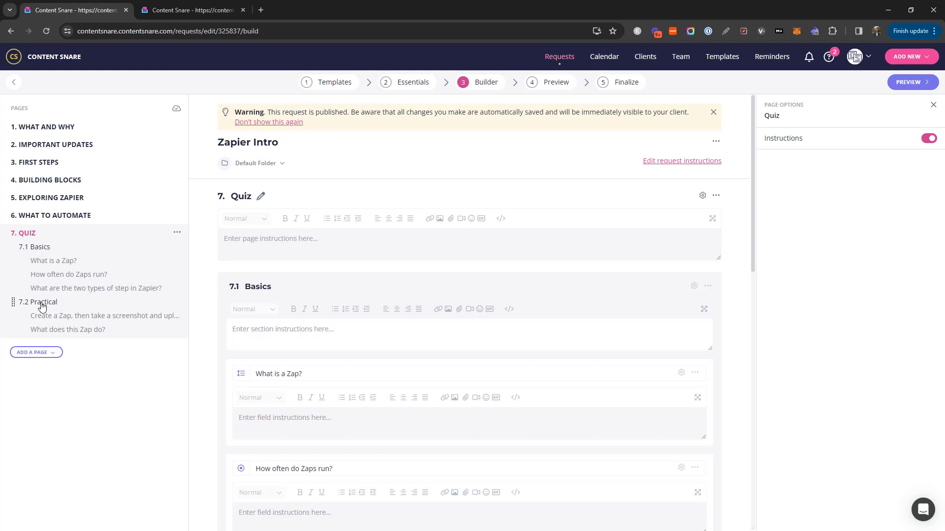
scroll(408, 321, down, 2)
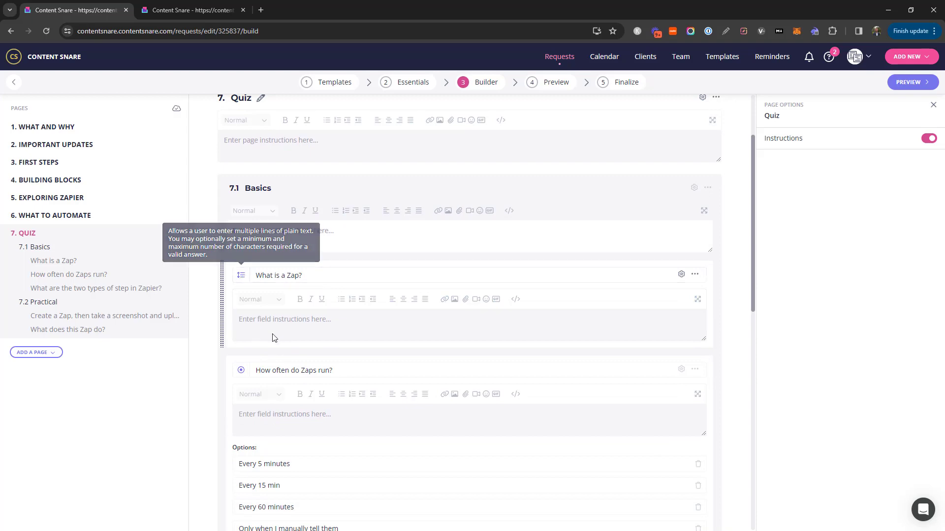
scroll(289, 362, down, 2)
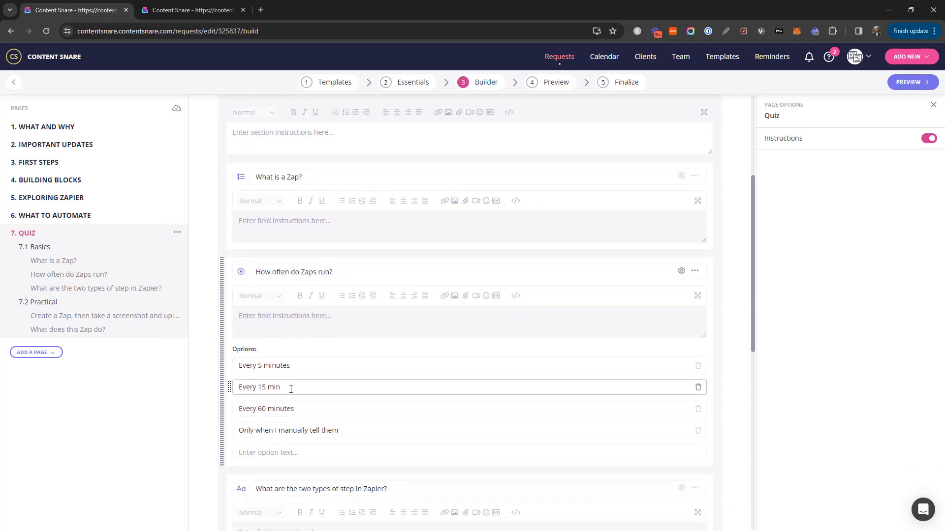
scroll(319, 444, down, 9)
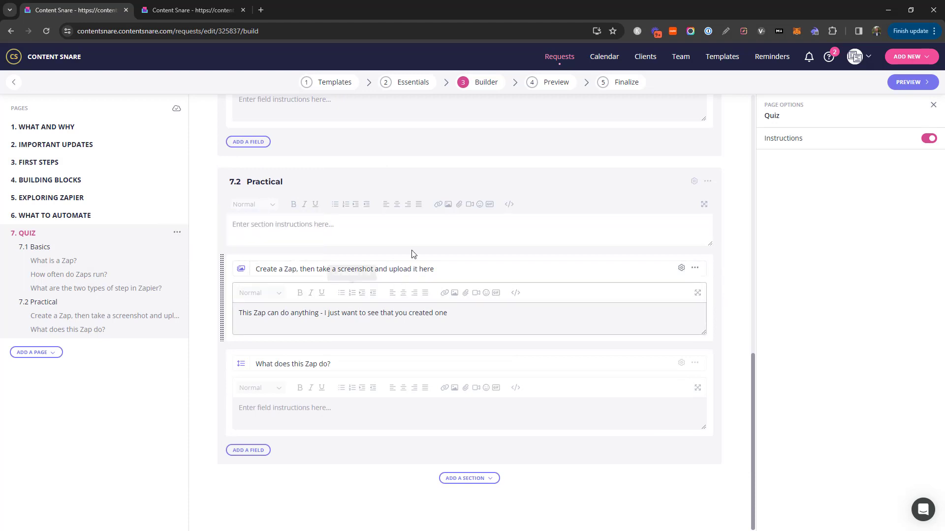
Step: Bring up the field types available for a new field in the quiz's Practical section
click(258, 450)
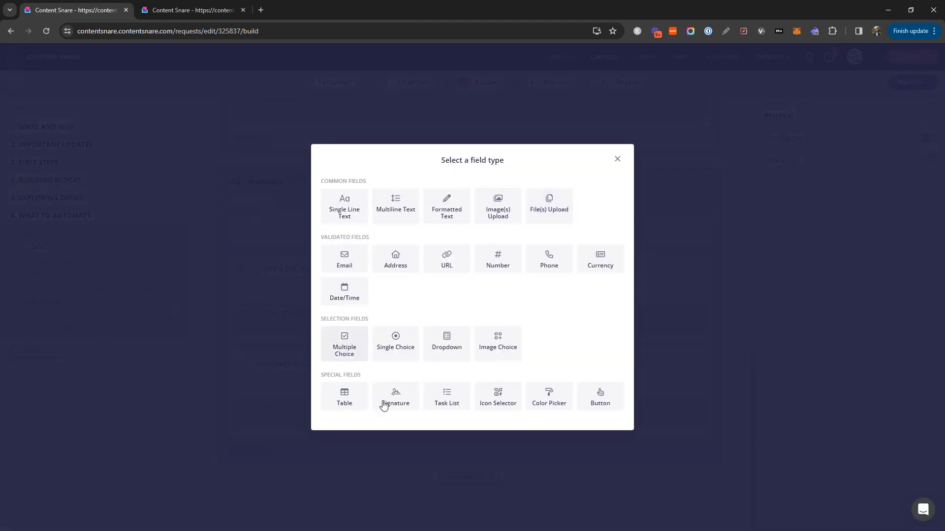